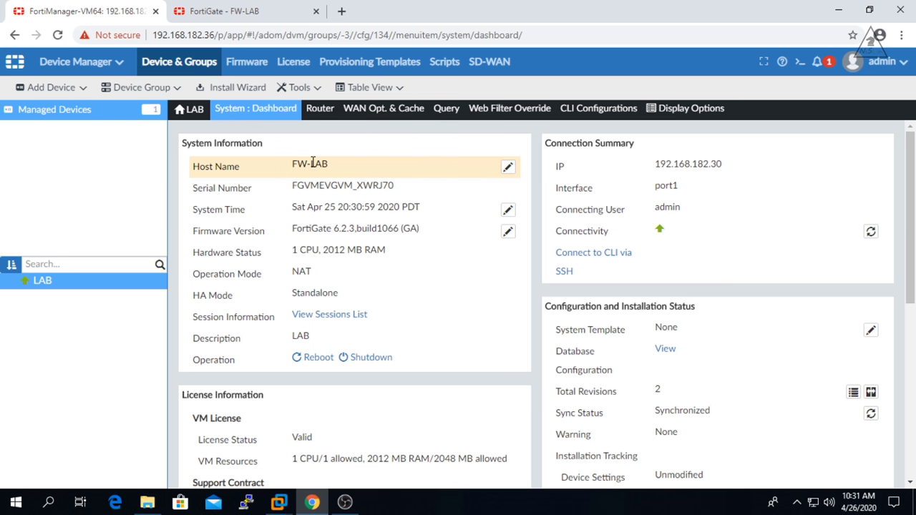
- Log out of the admin session in the FortiGate web interface
{"action": "mouse_move", "coordinate": [276, 149]}
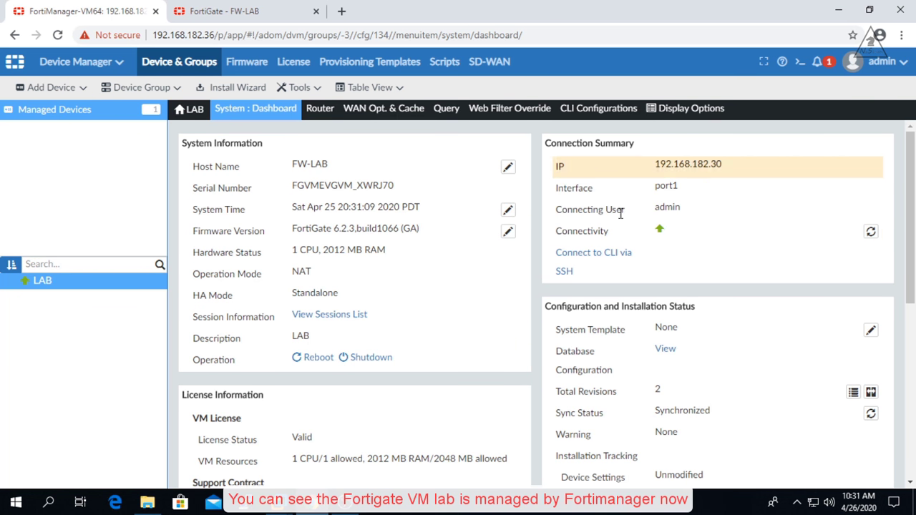
{"action": "scroll", "coordinate": [461, 294], "scroll_direction": "down", "scroll_amount": 2}
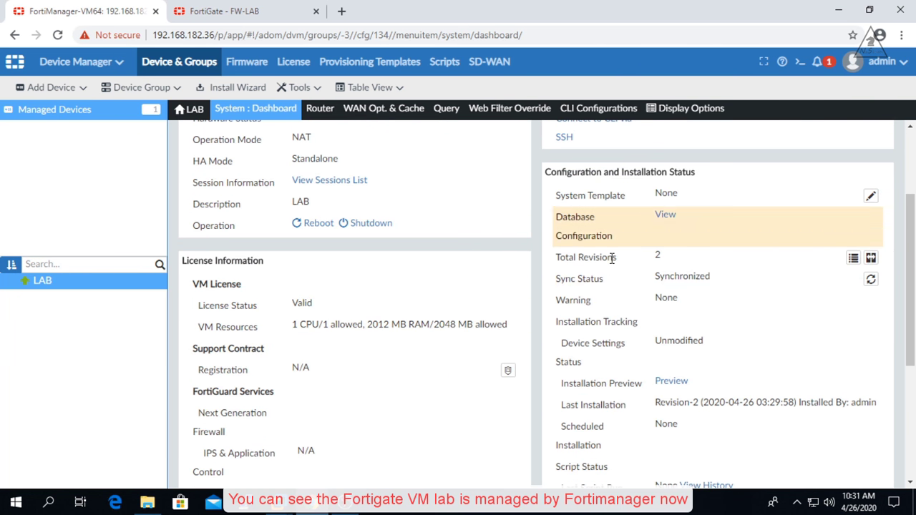
{"action": "scroll", "coordinate": [561, 335], "scroll_direction": "down", "scroll_amount": 3}
{"action": "scroll", "coordinate": [283, 326], "scroll_direction": "up", "scroll_amount": 5}
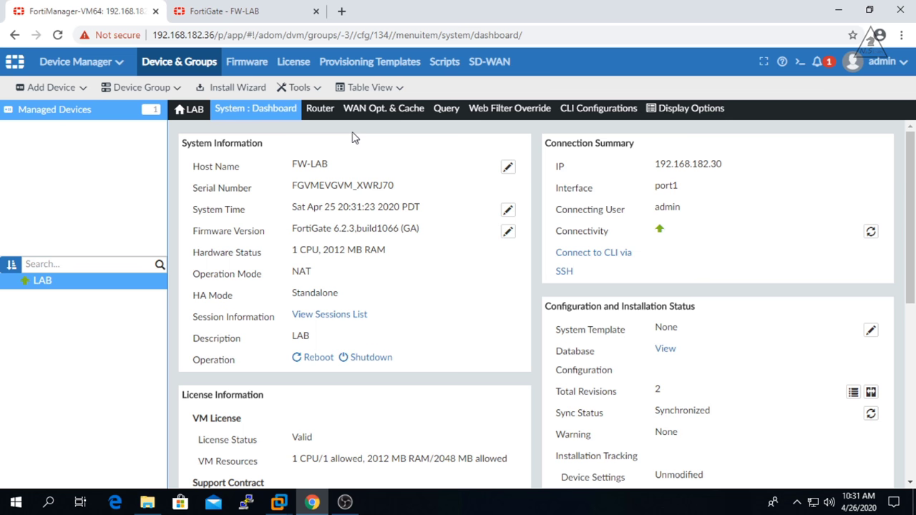
{"action": "left_click", "coordinate": [242, 9]}
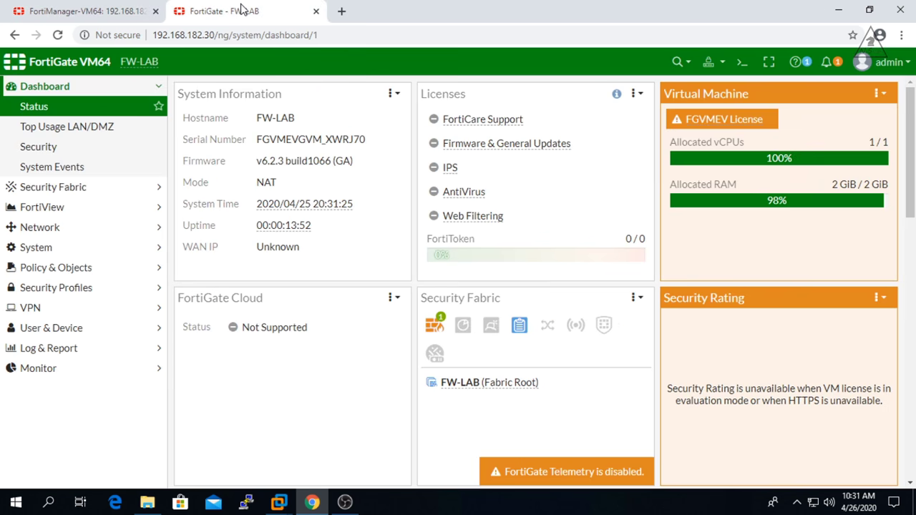
{"action": "left_click", "coordinate": [882, 62]}
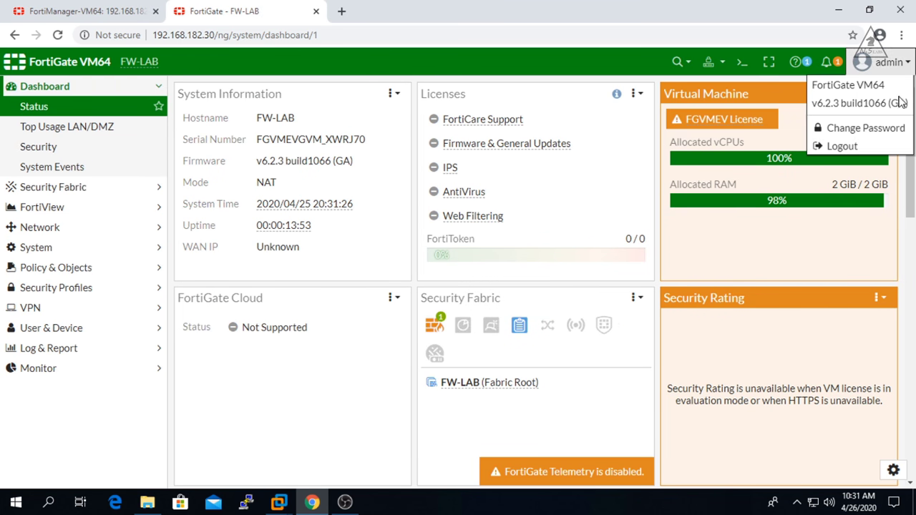
{"action": "left_click", "coordinate": [853, 145]}
- Log back in as admin and accept read-only access at the FortiManager-managed warning
{"action": "type", "text": "admin"}
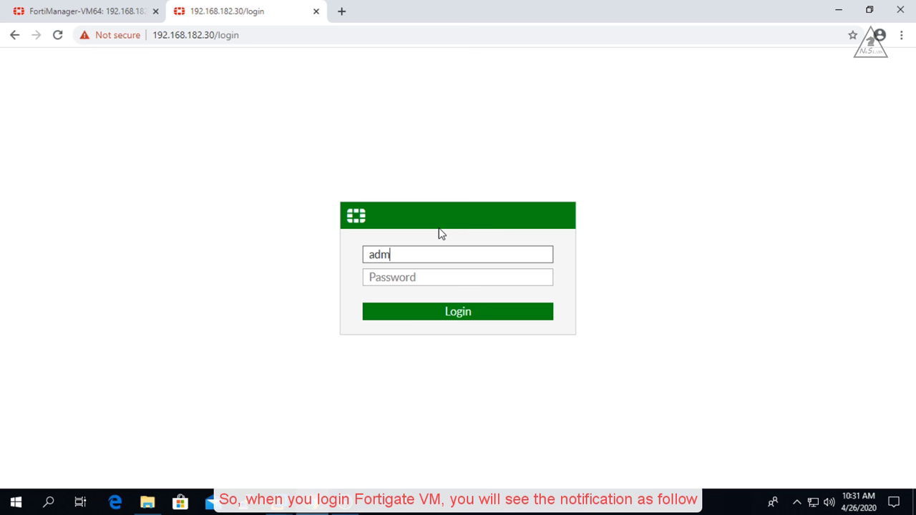
{"action": "key", "text": "Tab"}
{"action": "type", "text": "••••"}
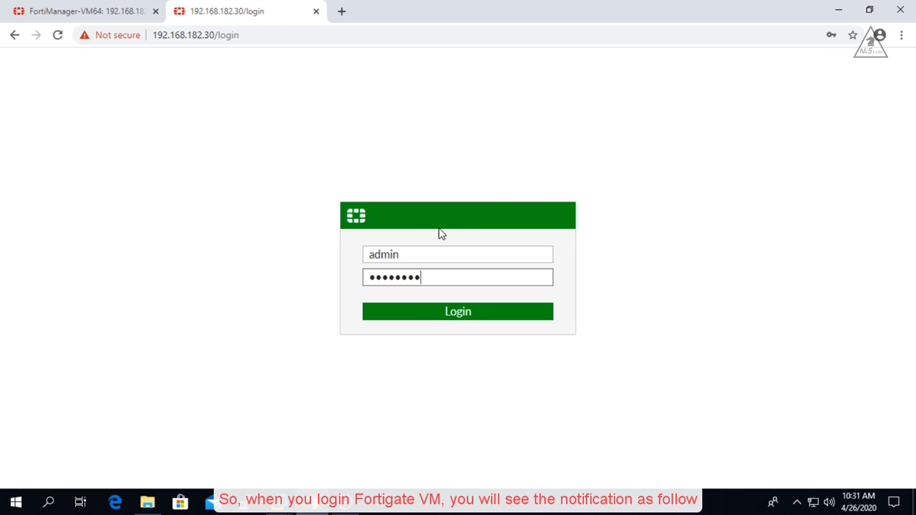
{"action": "type", "text": "••••"}
{"action": "key", "text": "Return"}
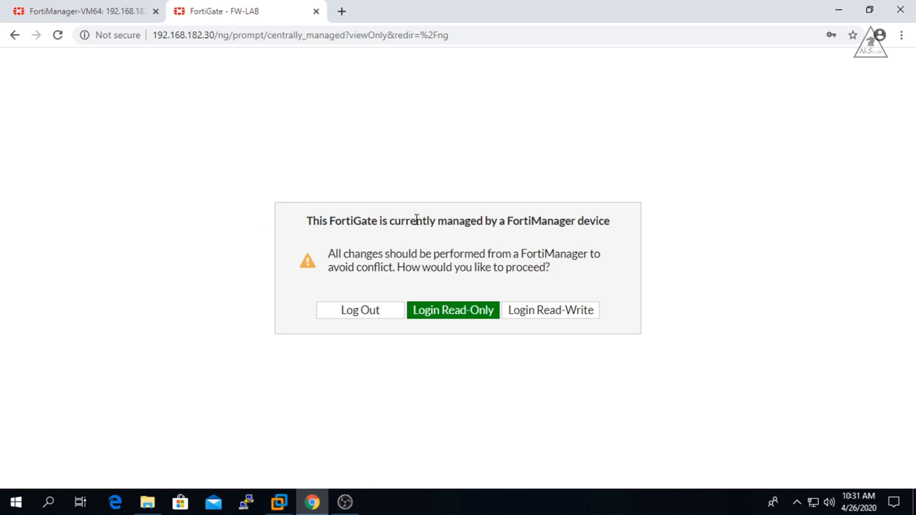
{"action": "left_click_drag", "start_coordinate": [614, 224], "coordinate": [302, 226]}
{"action": "left_click", "coordinate": [387, 247]}
{"action": "left_click", "coordinate": [425, 311]}
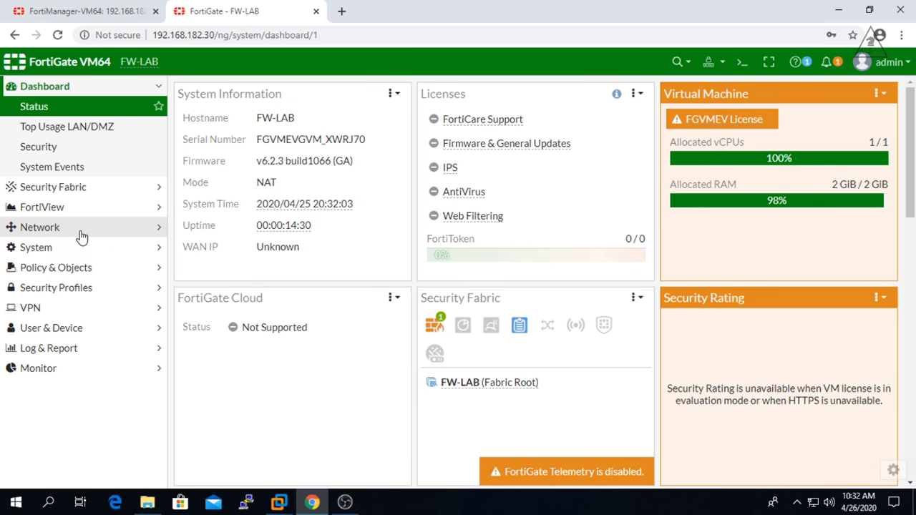
- Check FortiGate's static routes for the 6.6.6.6/32 blackhole route, then return to FortiManager
{"action": "left_click", "coordinate": [82, 230]}
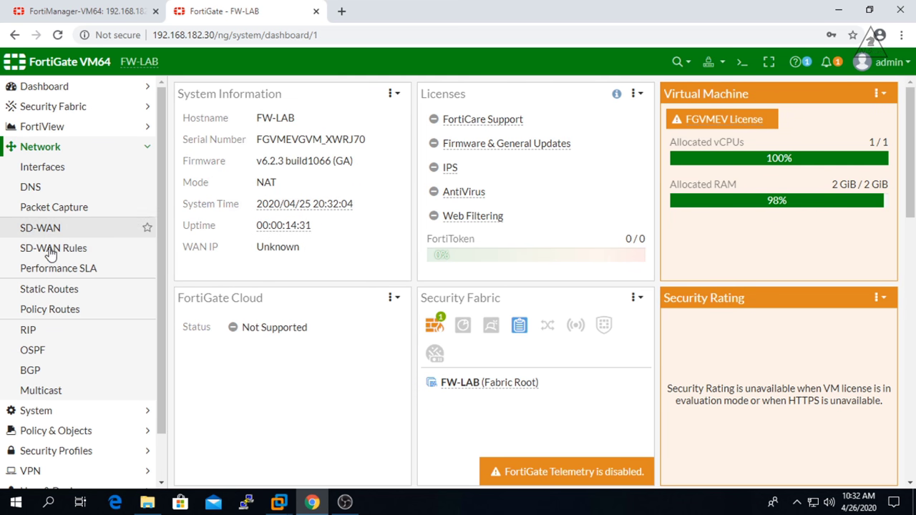
{"action": "left_click", "coordinate": [37, 290]}
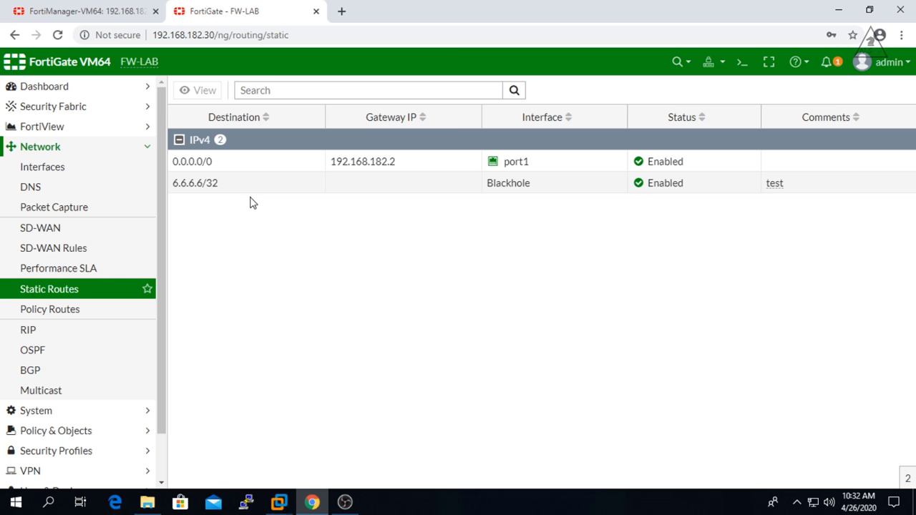
{"action": "left_click", "coordinate": [89, 11]}
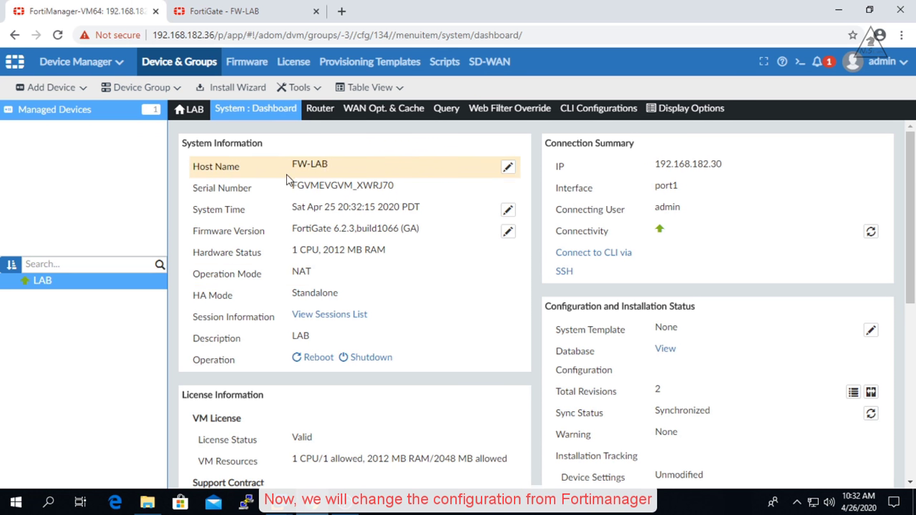
- Change the FW-LAB device's host name to FW-LAB-NEW from the System dashboard
{"action": "left_click", "coordinate": [229, 108]}
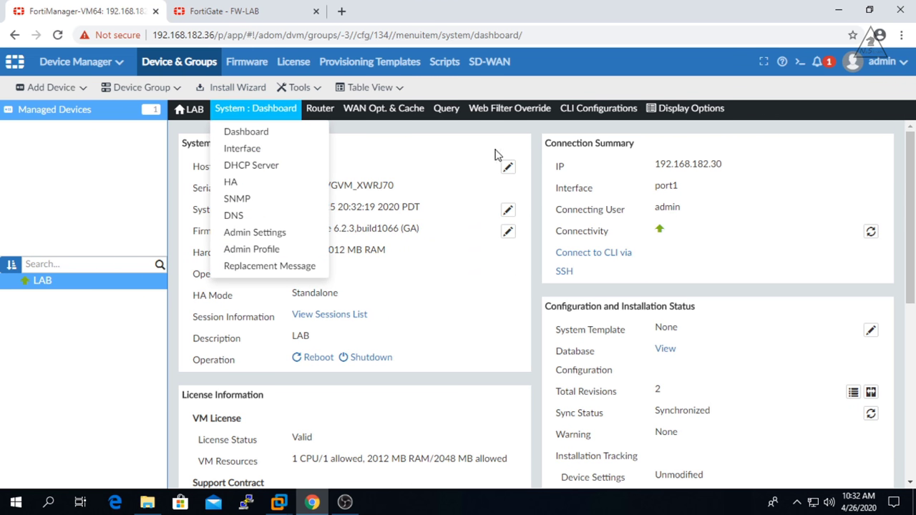
{"action": "left_click", "coordinate": [507, 168]}
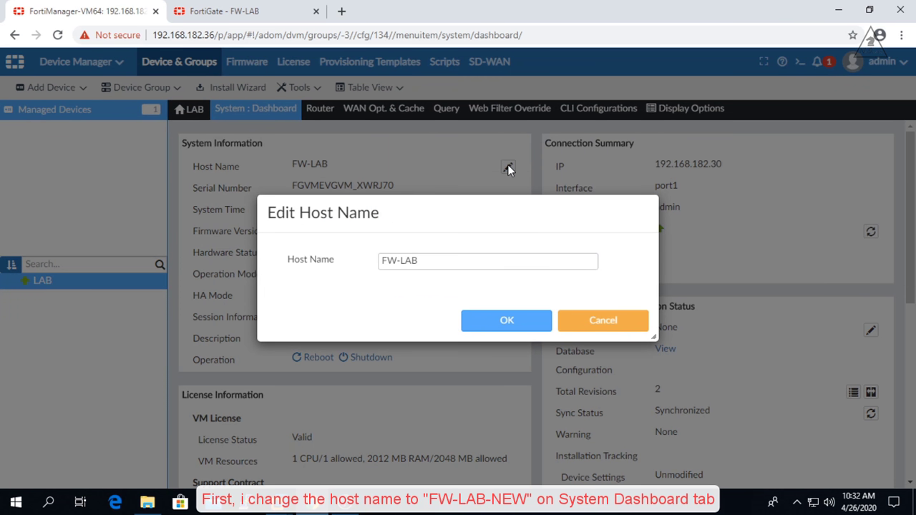
{"action": "left_click", "coordinate": [444, 261]}
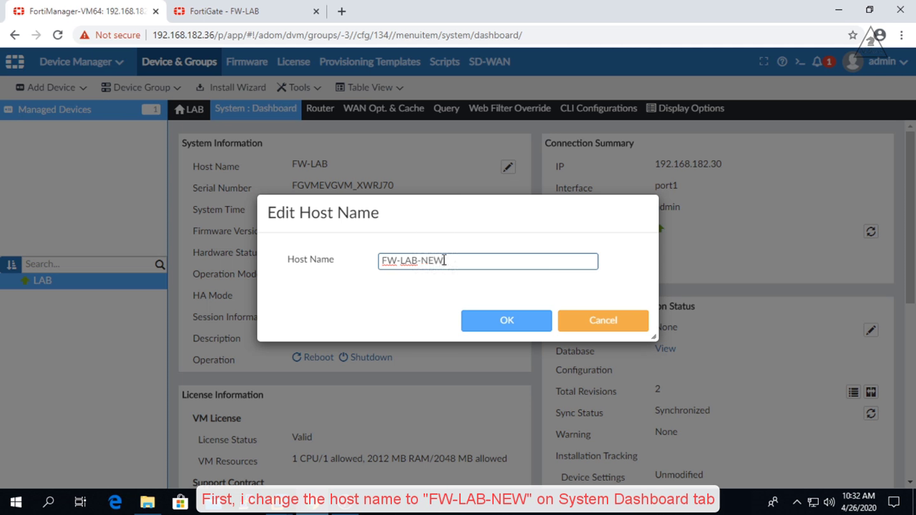
{"action": "left_click", "coordinate": [508, 320]}
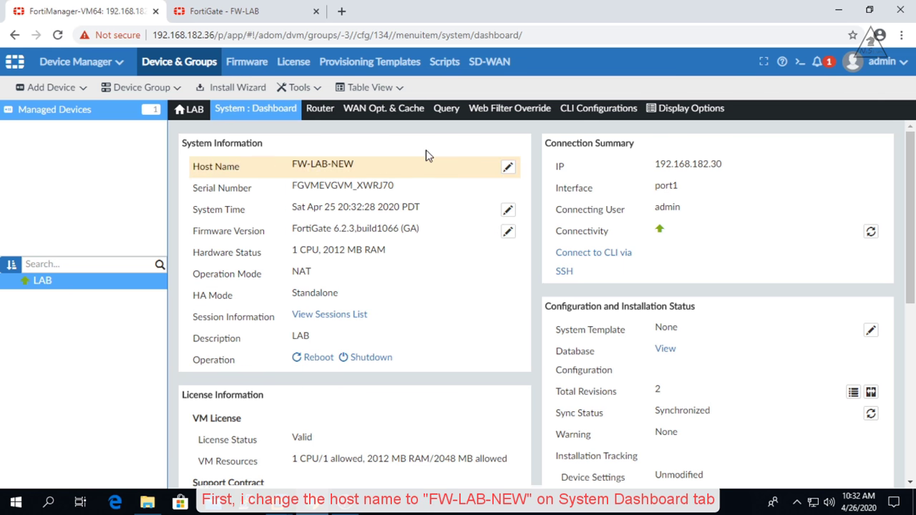
{"action": "left_click", "coordinate": [320, 108]}
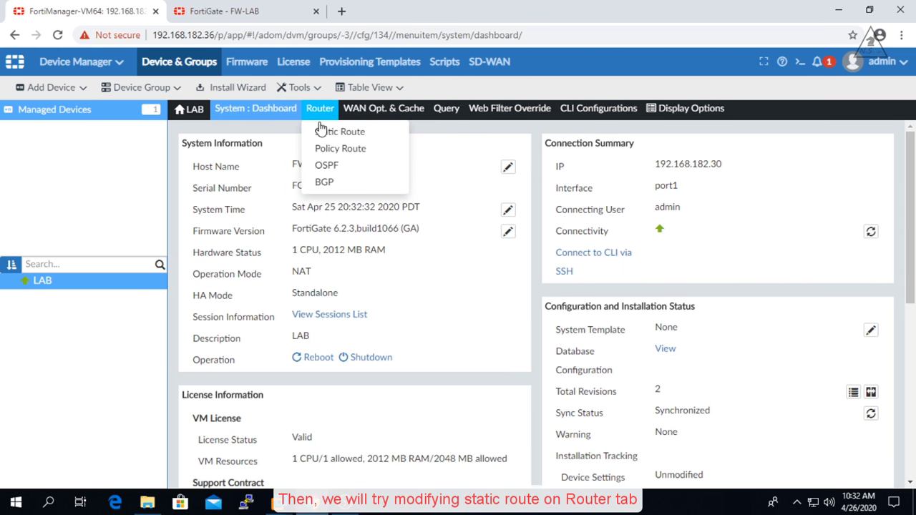
- Edit blackhole route 2: destination 7.7.7.7/255.255.255.255, description 'test static route'
{"action": "left_click", "coordinate": [333, 135]}
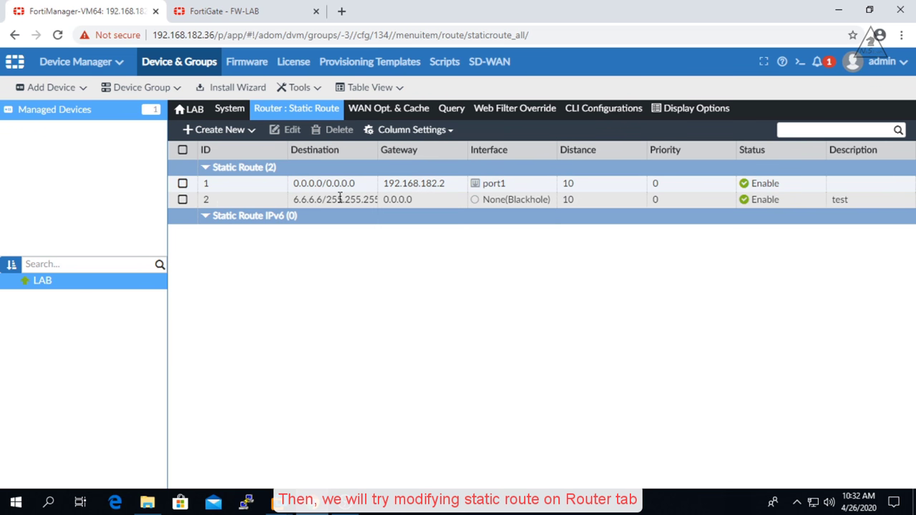
{"action": "left_click", "coordinate": [183, 200]}
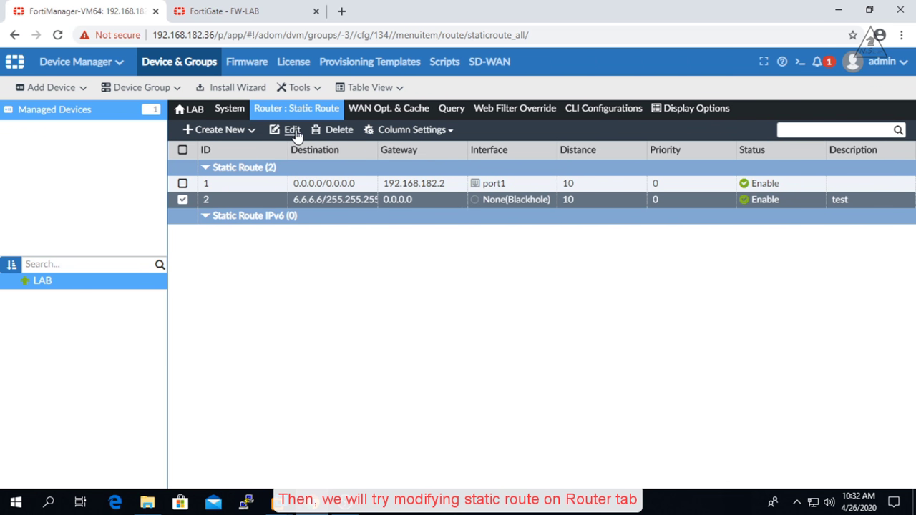
{"action": "left_click", "coordinate": [292, 131]}
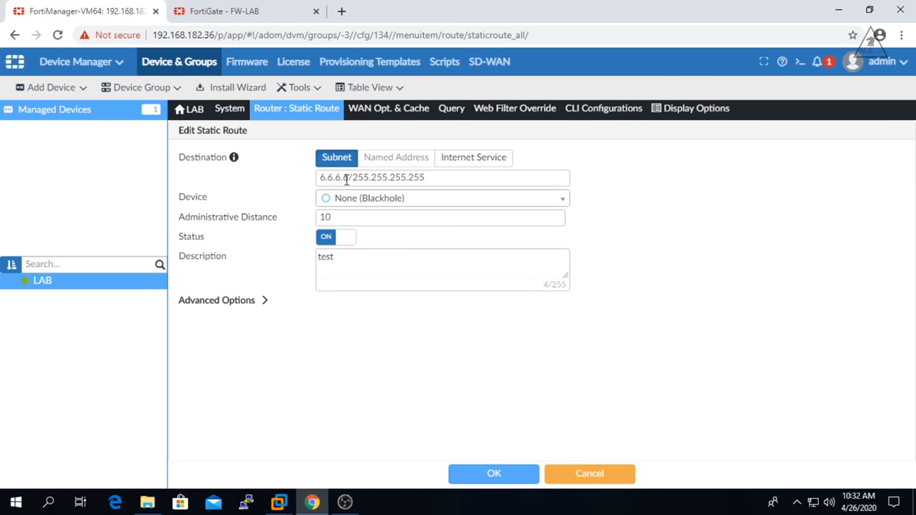
{"action": "double_click", "coordinate": [349, 178]}
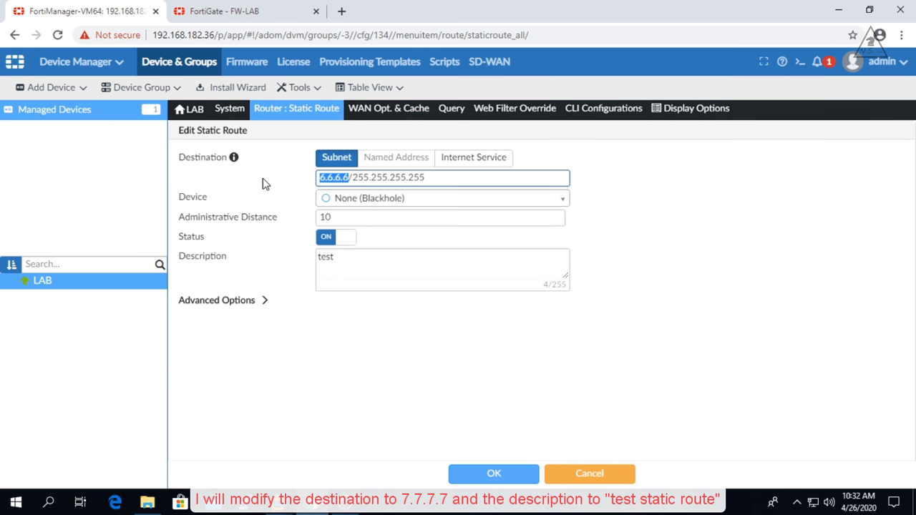
{"action": "type", "text": "7.7.7"}
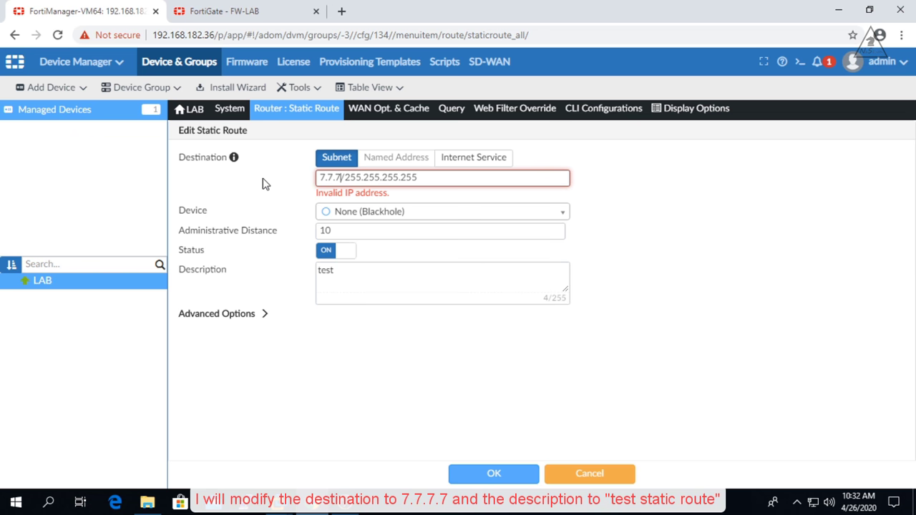
{"action": "type", "text": ".7"}
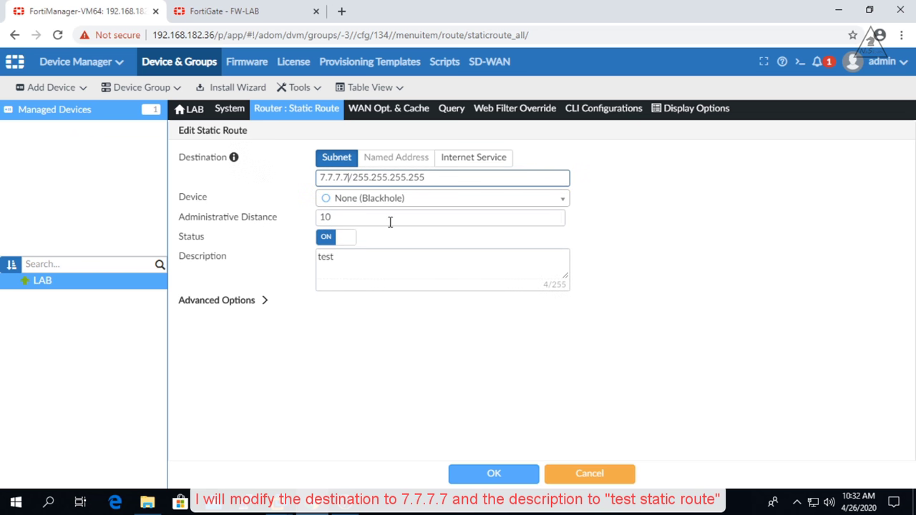
{"action": "left_click", "coordinate": [346, 260]}
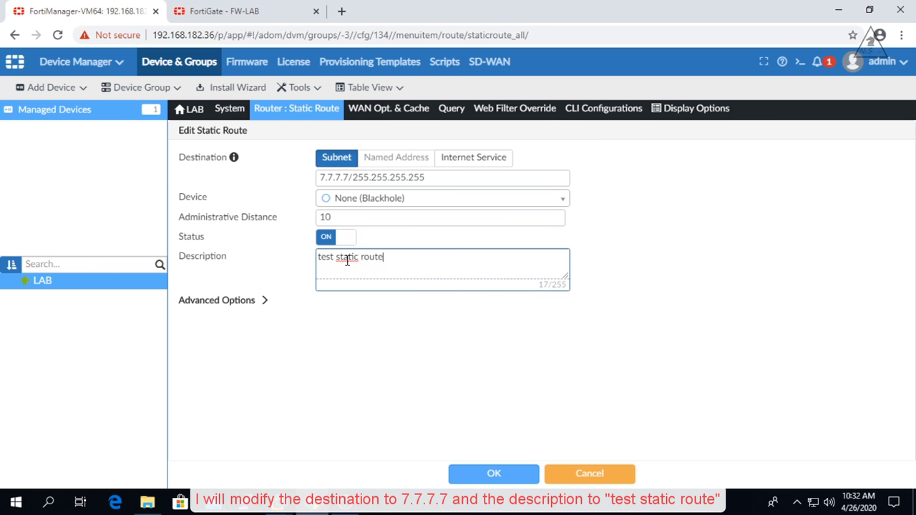
{"action": "left_click", "coordinate": [490, 470]}
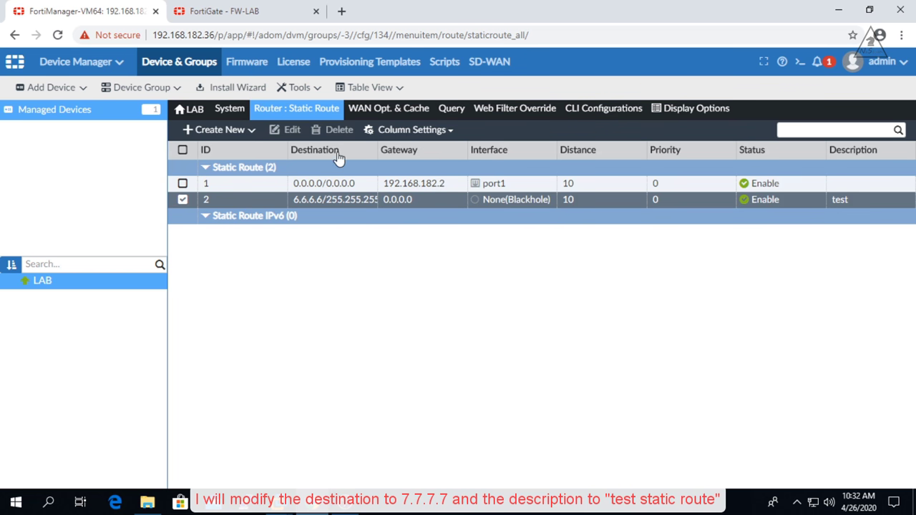
{"action": "left_click", "coordinate": [265, 8]}
{"action": "left_click", "coordinate": [229, 36]}
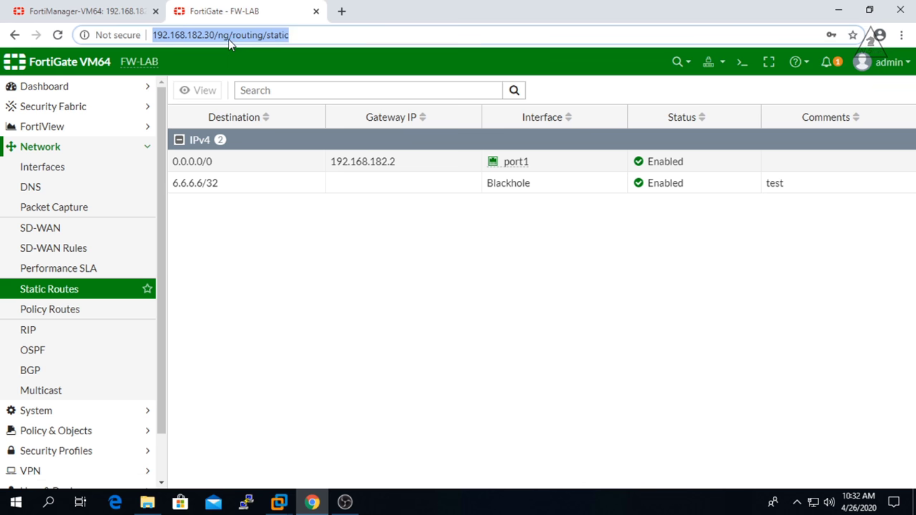
{"action": "key", "text": "Return"}
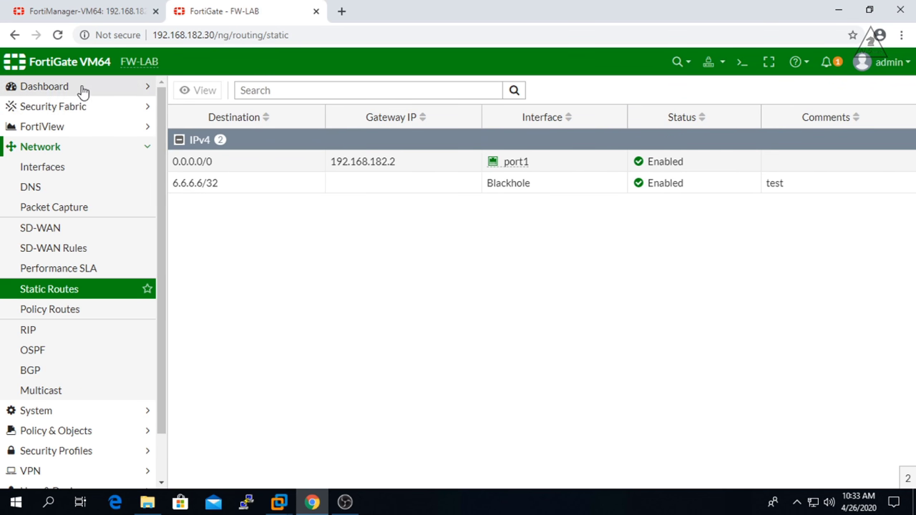
{"action": "left_click", "coordinate": [83, 88]}
{"action": "left_click", "coordinate": [36, 107]}
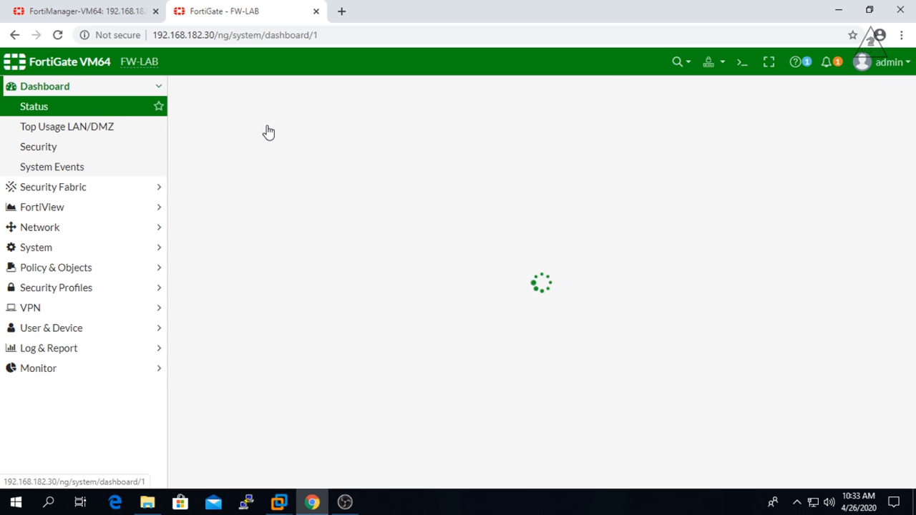
{"action": "left_click", "coordinate": [894, 62]}
{"action": "left_click", "coordinate": [841, 145]}
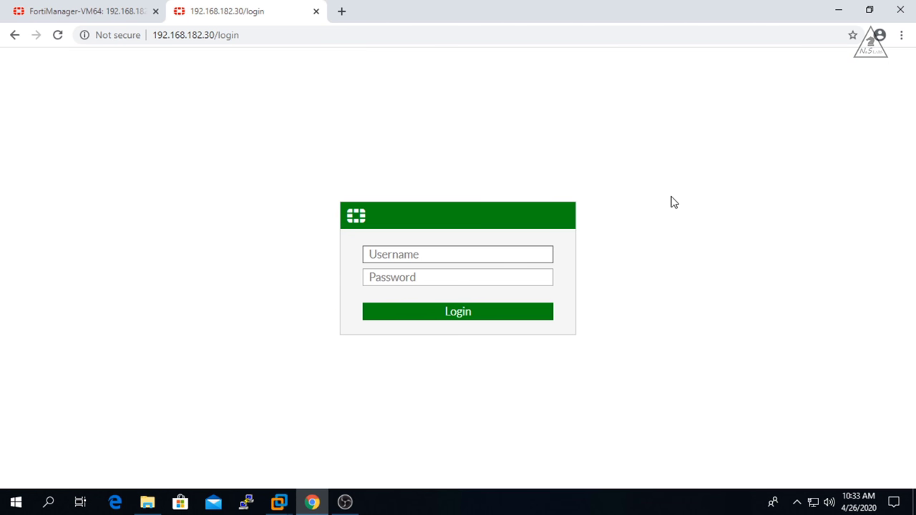
{"action": "type", "text": "admin"}
{"action": "key", "text": "Tab"}
{"action": "type", "text": "***"}
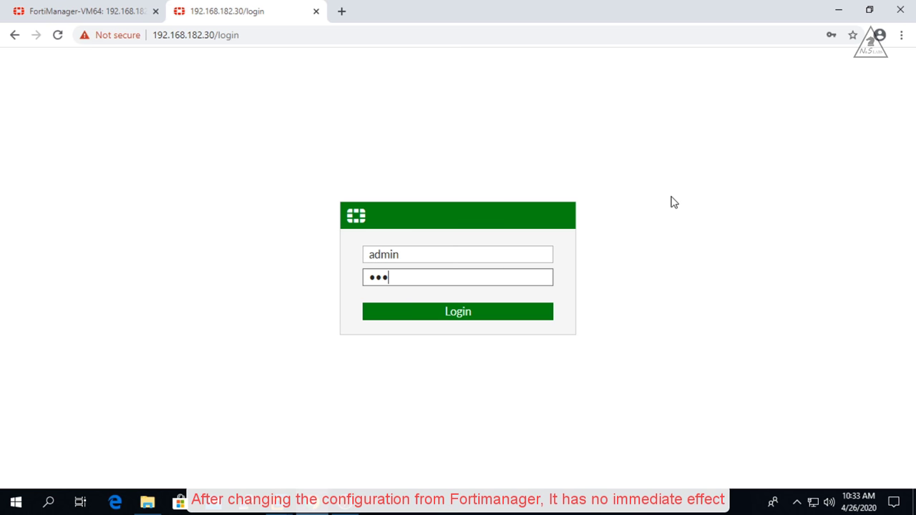
{"action": "type", "text": "******"}
{"action": "key", "text": "Return"}
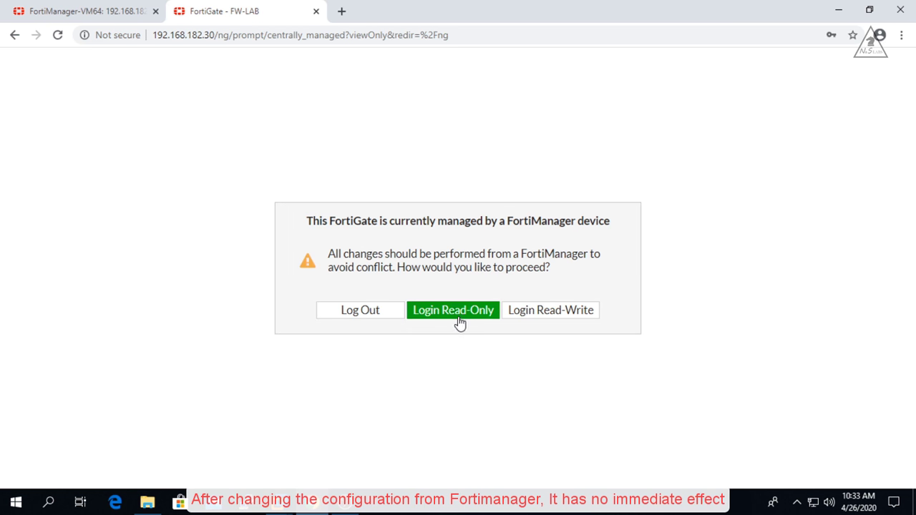
{"action": "left_click", "coordinate": [460, 314]}
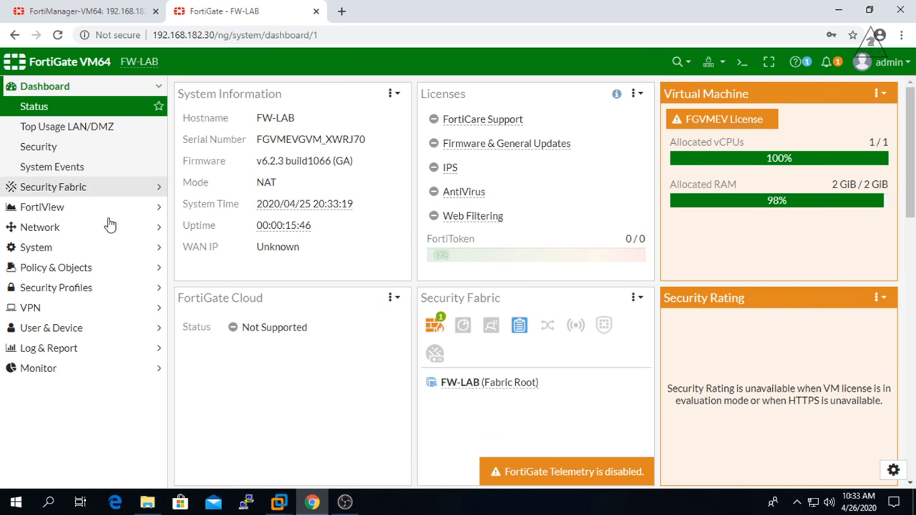
{"action": "left_click", "coordinate": [69, 227]}
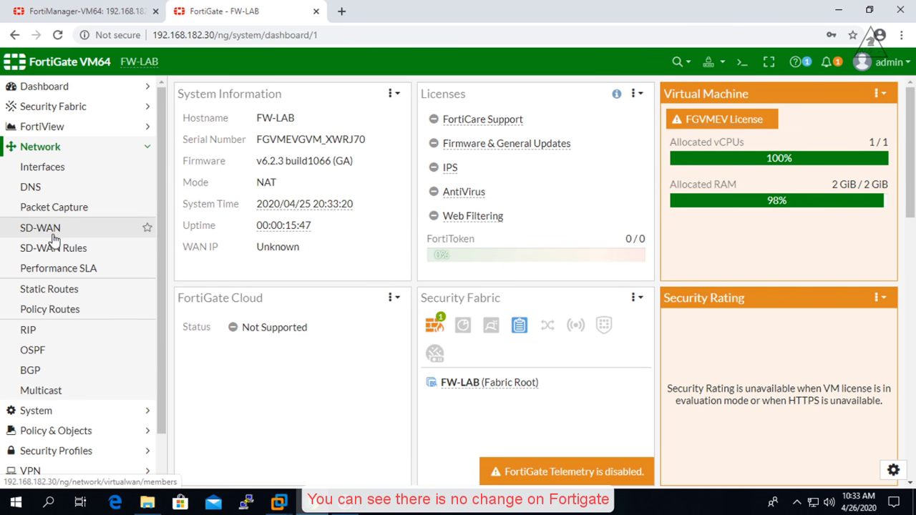
{"action": "left_click", "coordinate": [48, 289]}
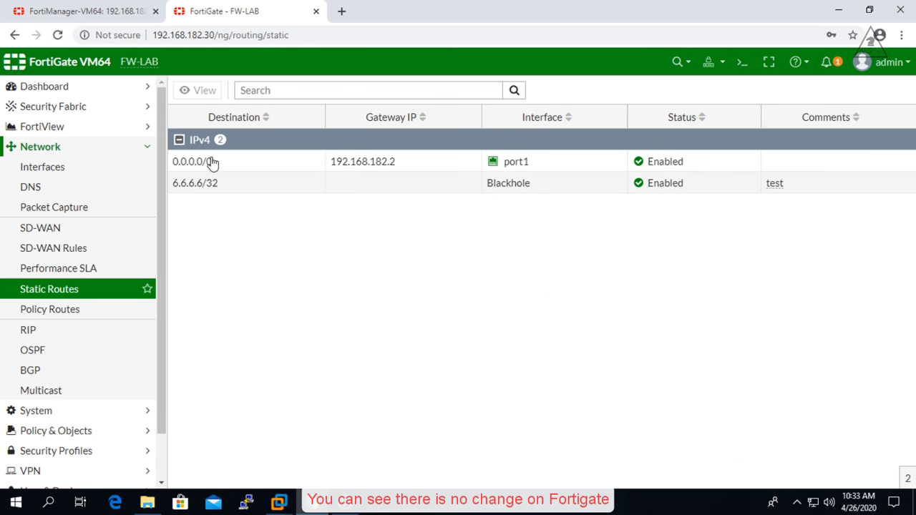
- Check LAB's config status in Managed Devices and reopen its static route table
{"action": "left_click", "coordinate": [90, 10]}
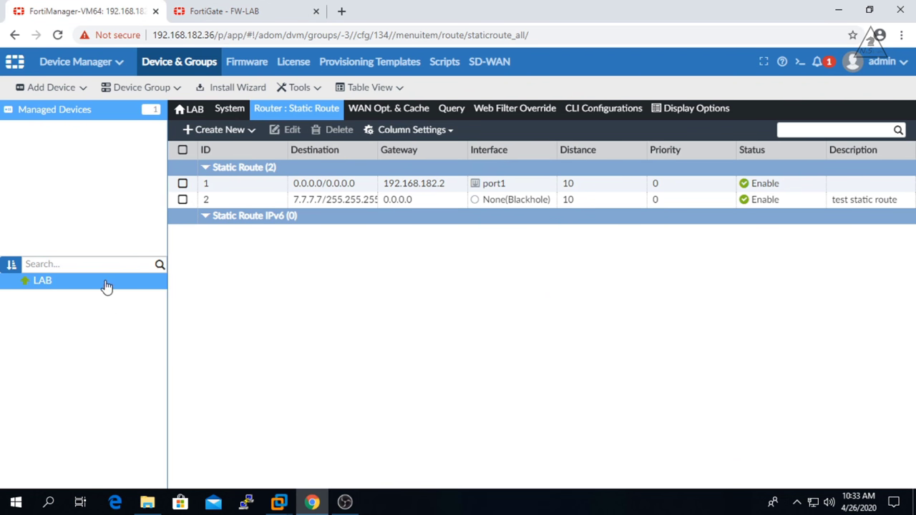
{"action": "left_click", "coordinate": [45, 116]}
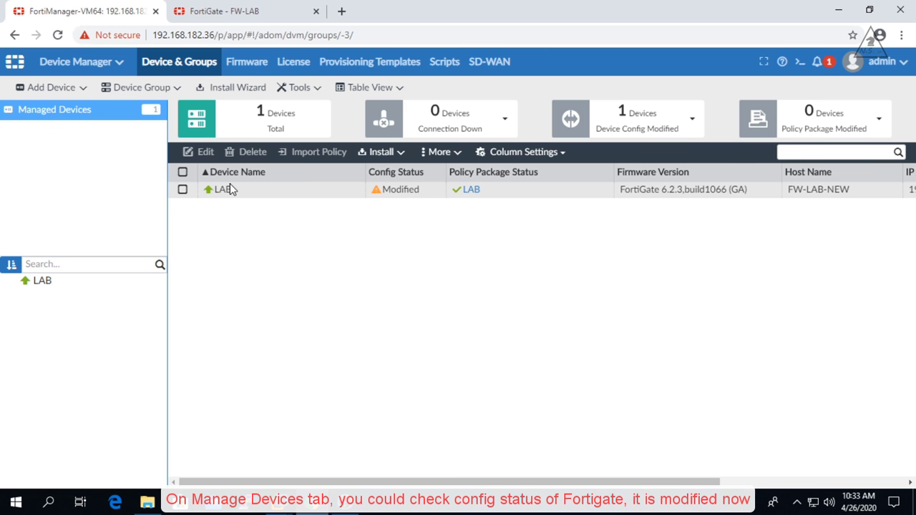
{"action": "left_click", "coordinate": [40, 284]}
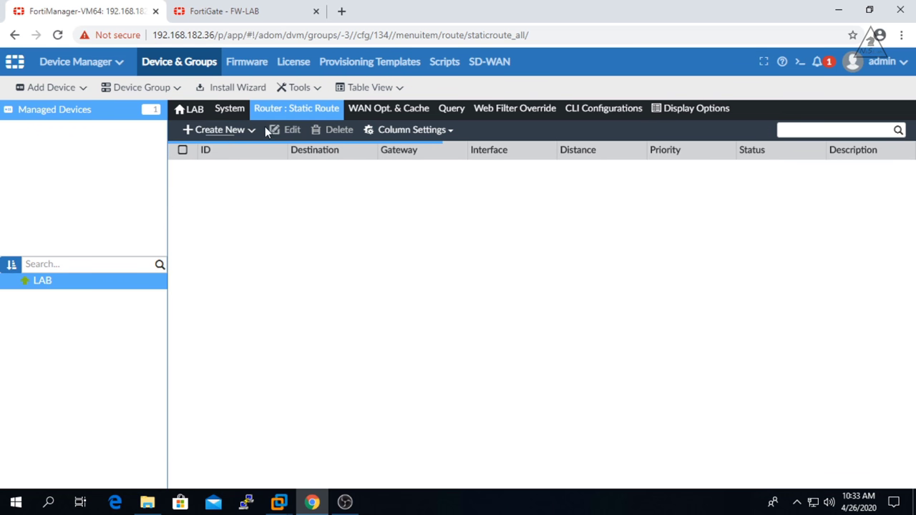
{"action": "mouse_move", "coordinate": [224, 113]}
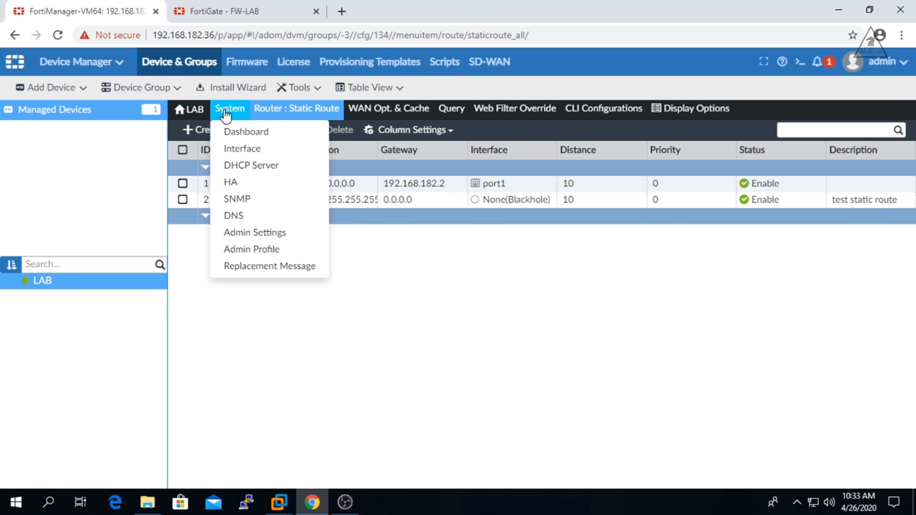
- Review the pending FW-LAB-NEW hostname and 7.7.7.7 route commands in LAB's installation preview
{"action": "left_click", "coordinate": [239, 133]}
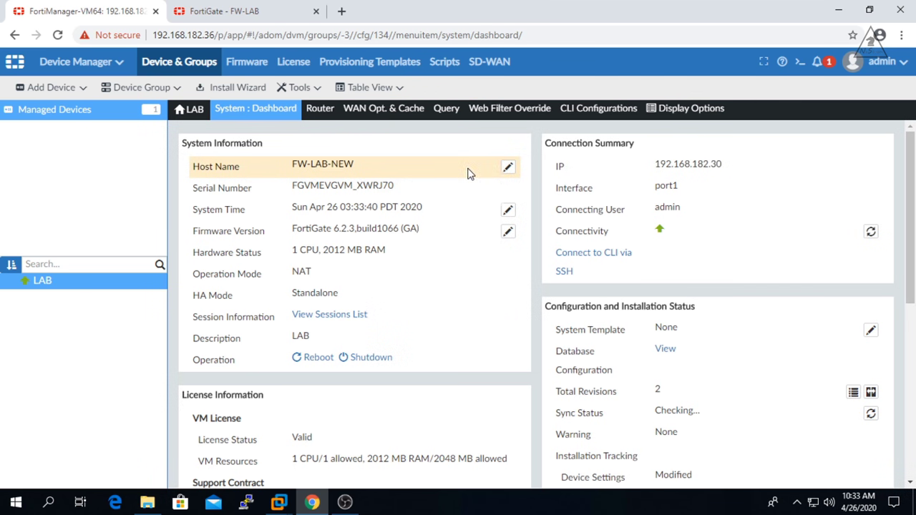
{"action": "scroll", "coordinate": [837, 297], "scroll_direction": "down", "scroll_amount": 2}
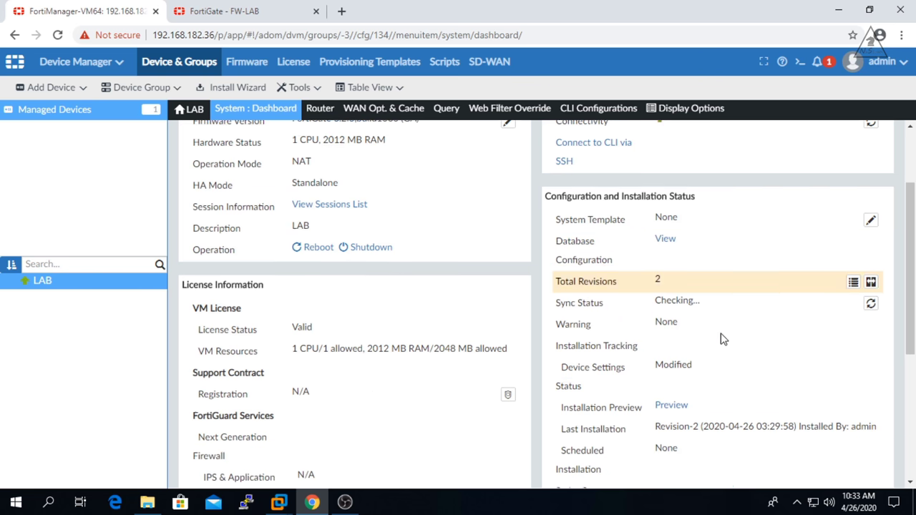
{"action": "scroll", "coordinate": [723, 339], "scroll_direction": "down", "scroll_amount": 1}
{"action": "left_click", "coordinate": [671, 382]}
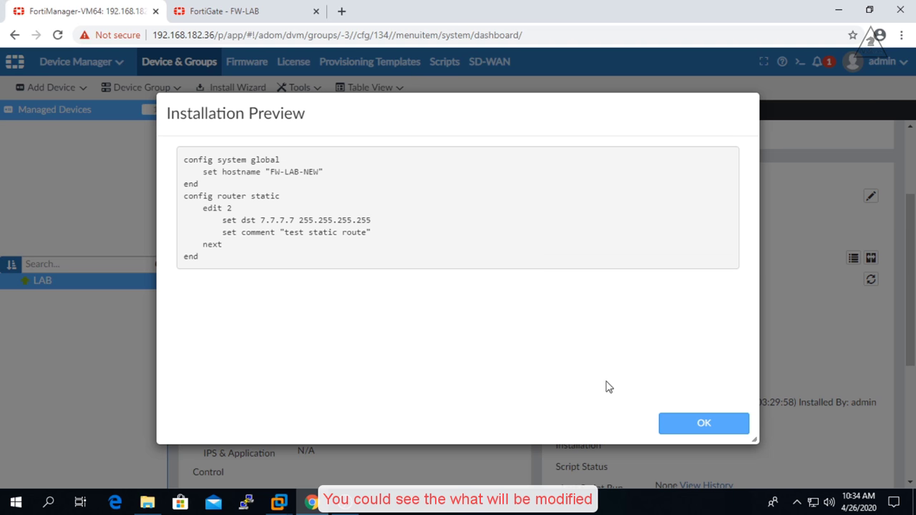
{"action": "left_click", "coordinate": [690, 423]}
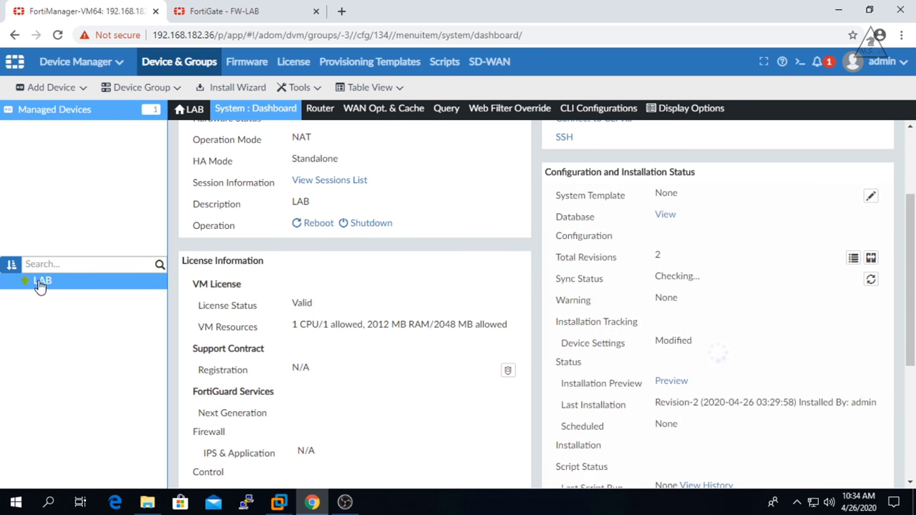
- Quick Install LAB's device database to the FortiGate and check the successful install log
{"action": "left_click", "coordinate": [62, 115]}
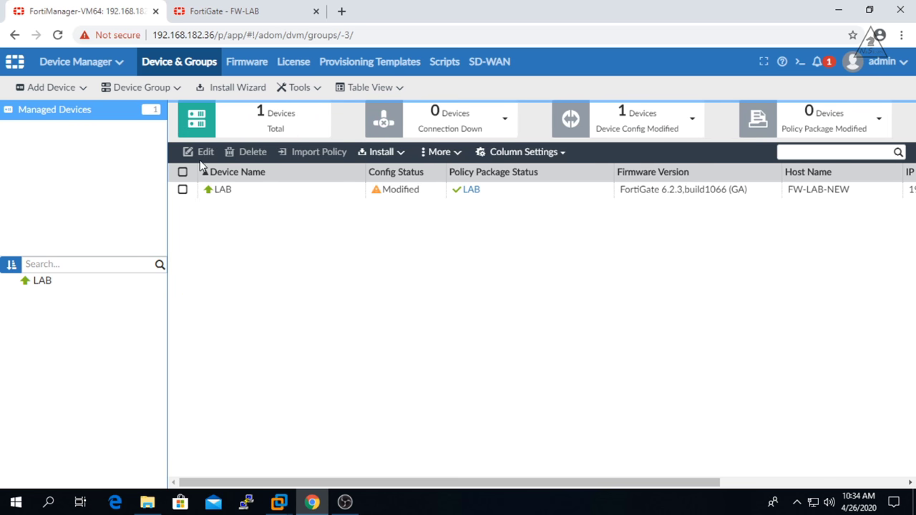
{"action": "left_click", "coordinate": [381, 197]}
{"action": "right_click", "coordinate": [365, 191]}
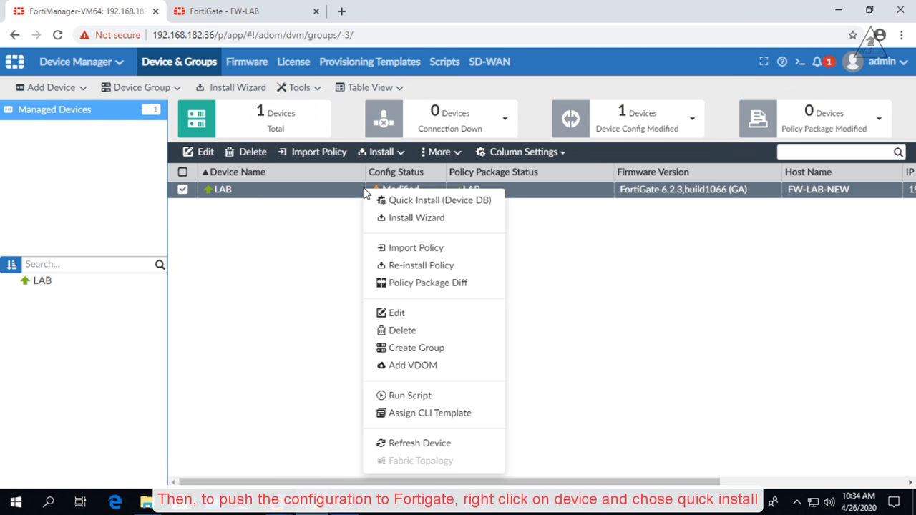
{"action": "left_click", "coordinate": [419, 201]}
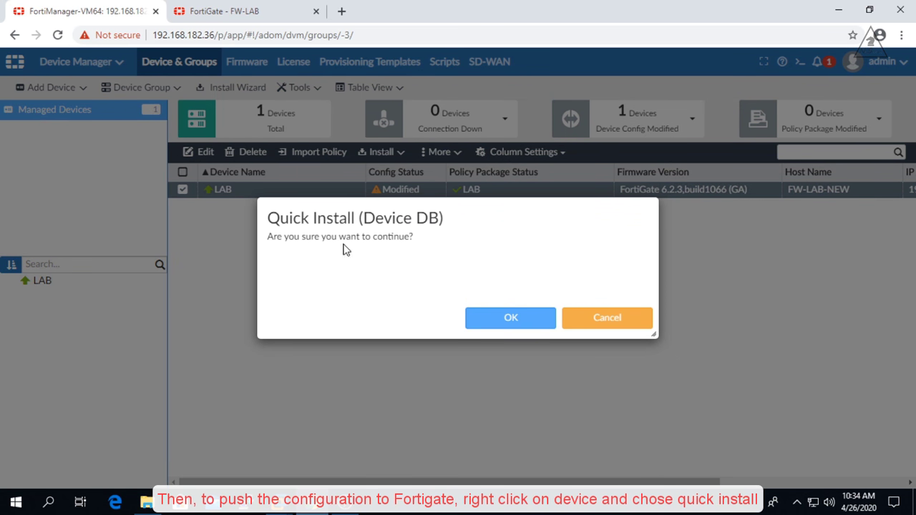
{"action": "left_click", "coordinate": [510, 320]}
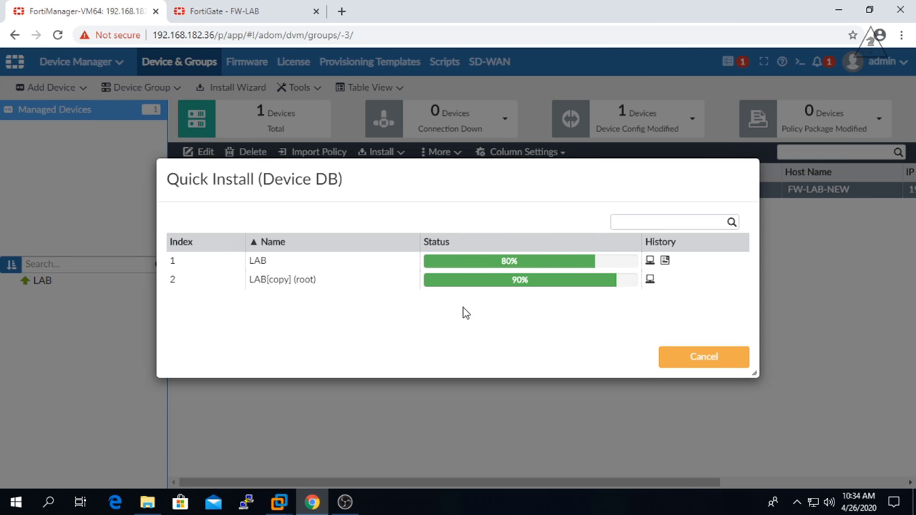
{"action": "left_click", "coordinate": [665, 261]}
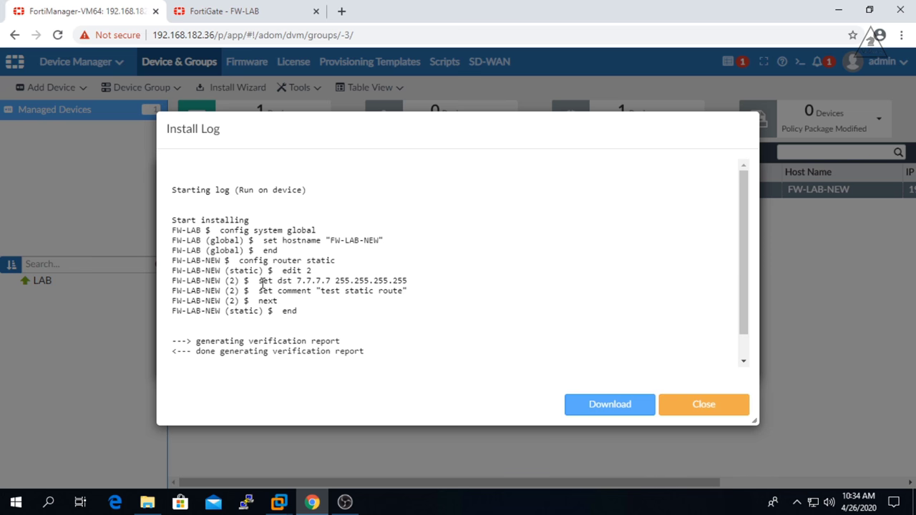
{"action": "left_click", "coordinate": [703, 405]}
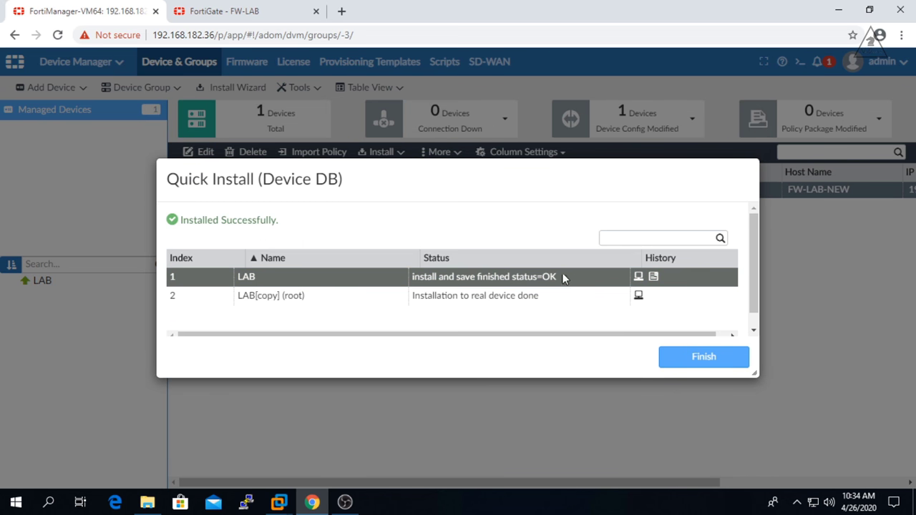
- Finish the Quick Install and confirm LAB's config status shows Synchronized
{"action": "left_click", "coordinate": [701, 365]}
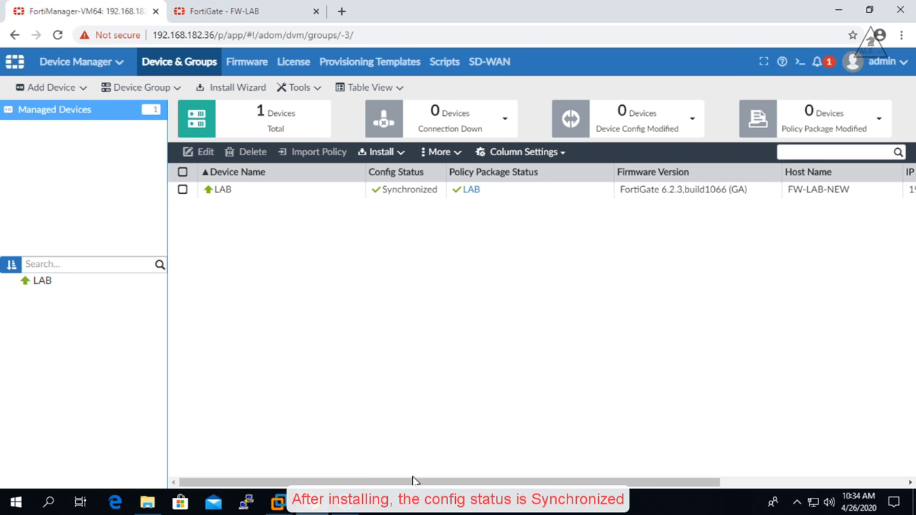
{"action": "left_click_drag", "start_coordinate": [414, 480], "coordinate": [392, 176]}
- Reload FortiGate's Static Routes page to verify the 7.7.7.7/32 route and hostname FW-LAB-NEW
{"action": "left_click", "coordinate": [256, 11]}
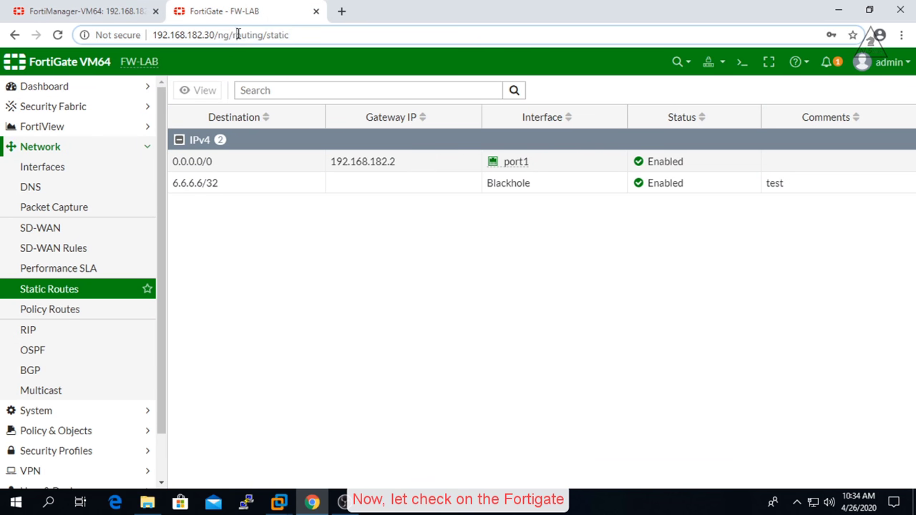
{"action": "left_click", "coordinate": [237, 34]}
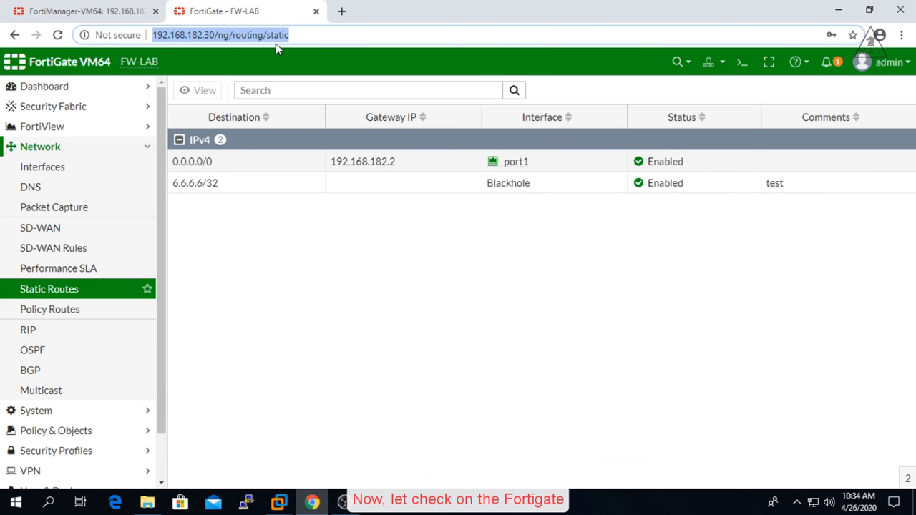
{"action": "key", "text": "Return"}
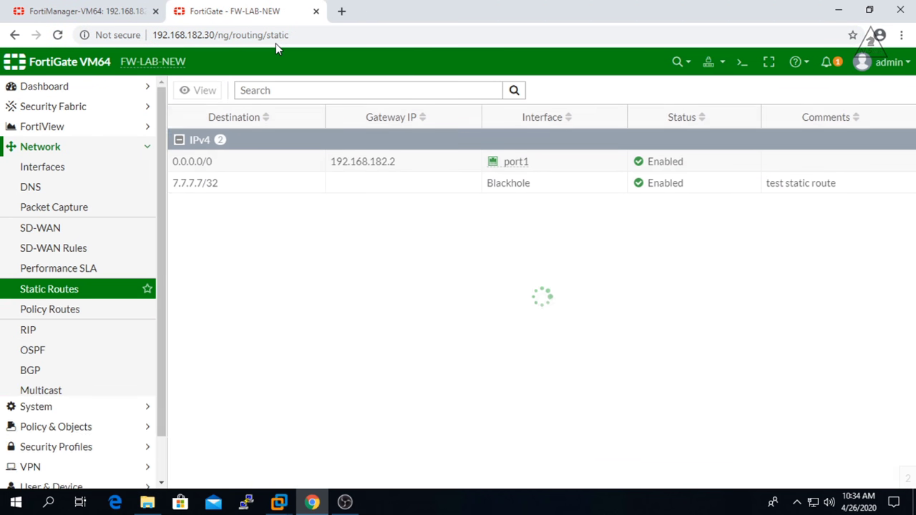